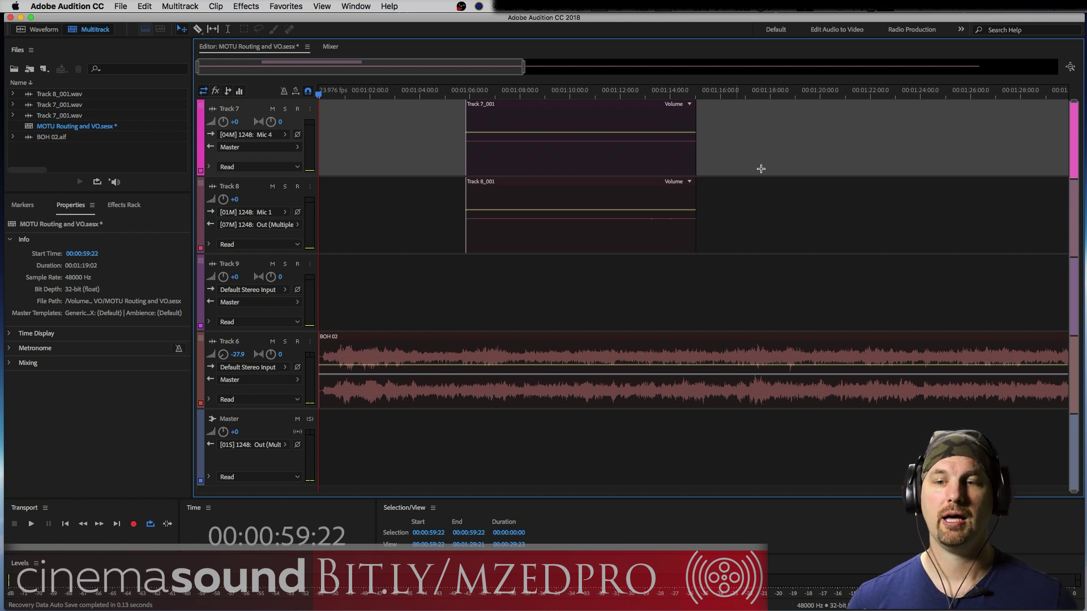
Step: Open the 1248's web control page from MOTU Discovery in one Firefox tab and go to Routing
click(854, 10)
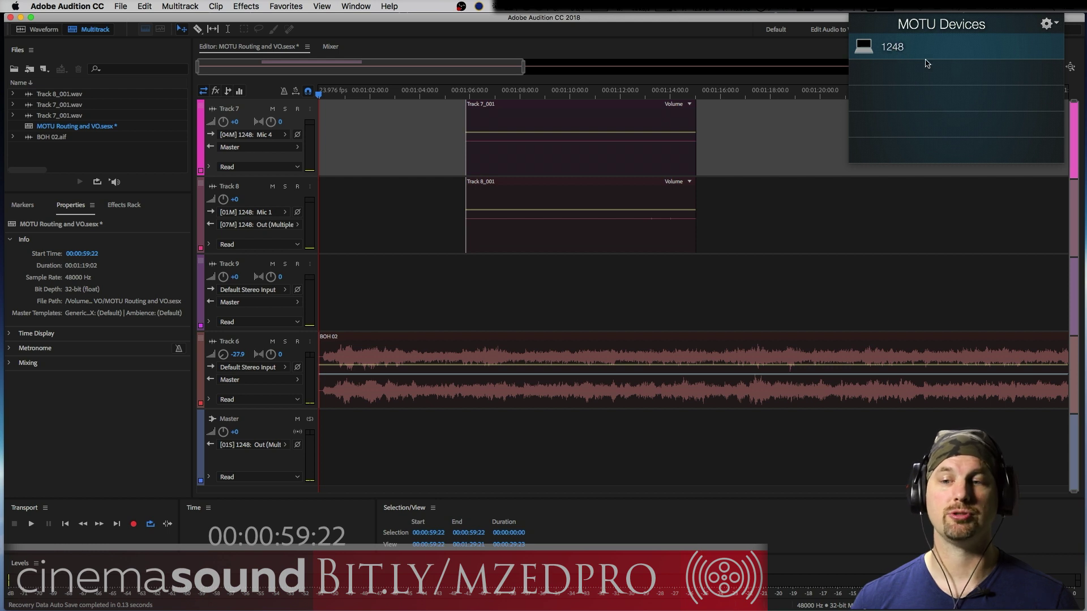
click(893, 47)
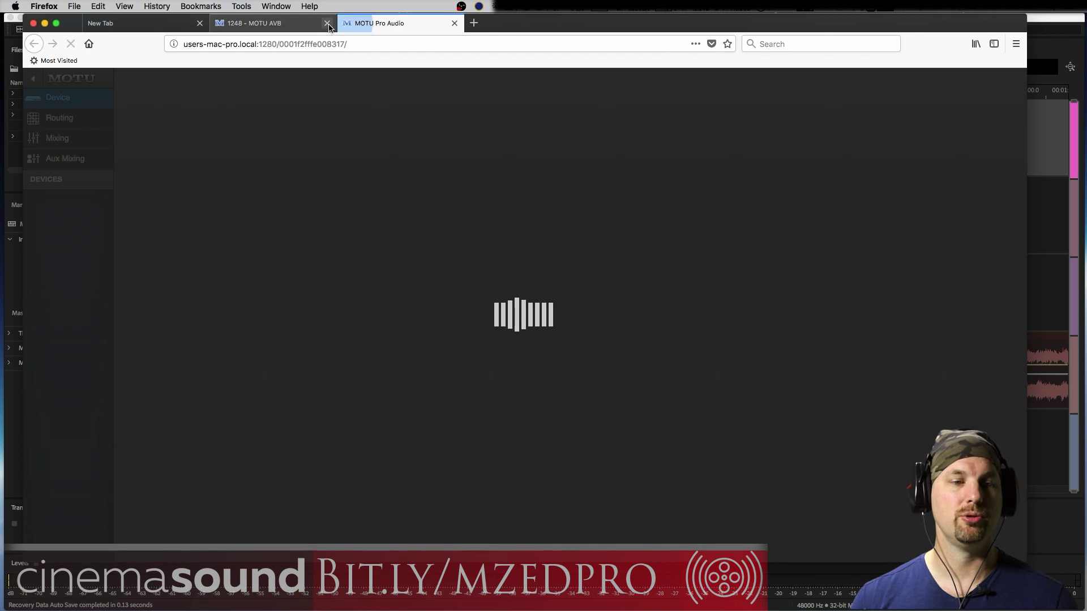
click(328, 24)
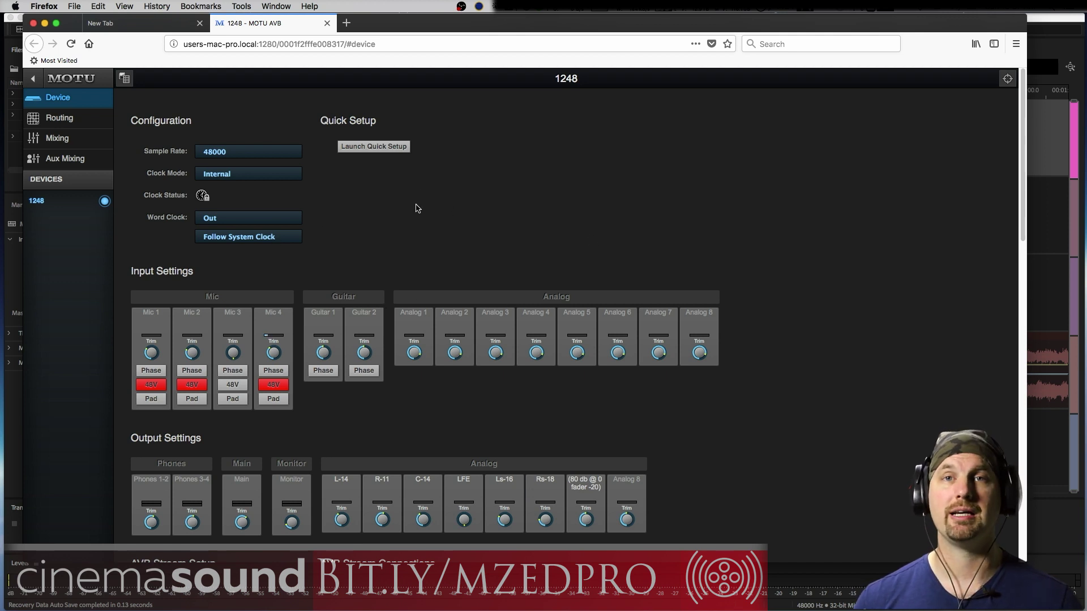
click(68, 120)
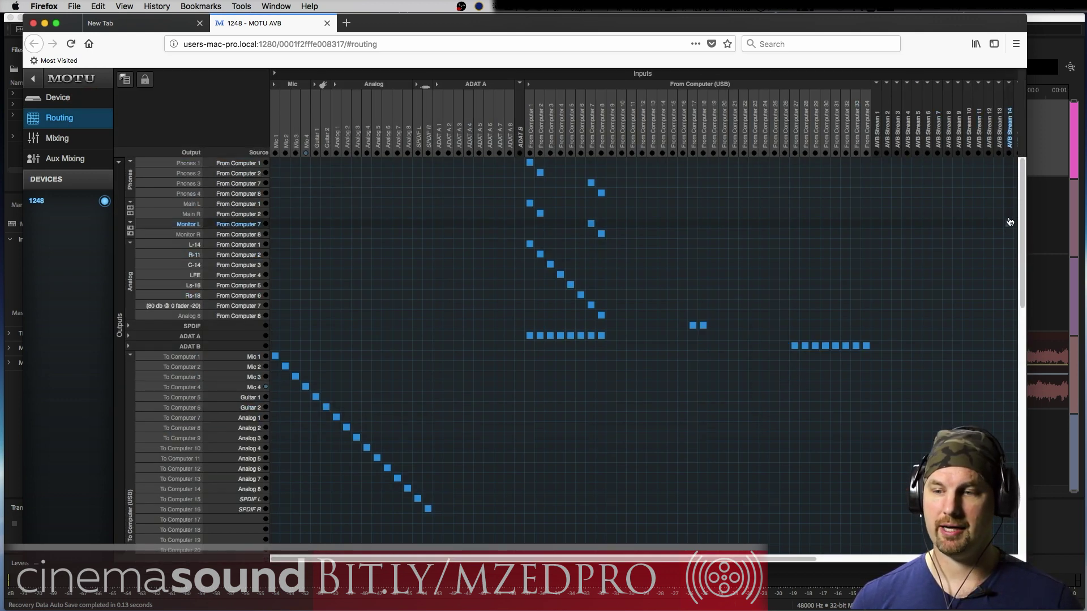
Step: Scroll the 1248 routing matrix to review Phones 3–4 fed from From Computer 7–8
drag(1021, 220, 1001, 158)
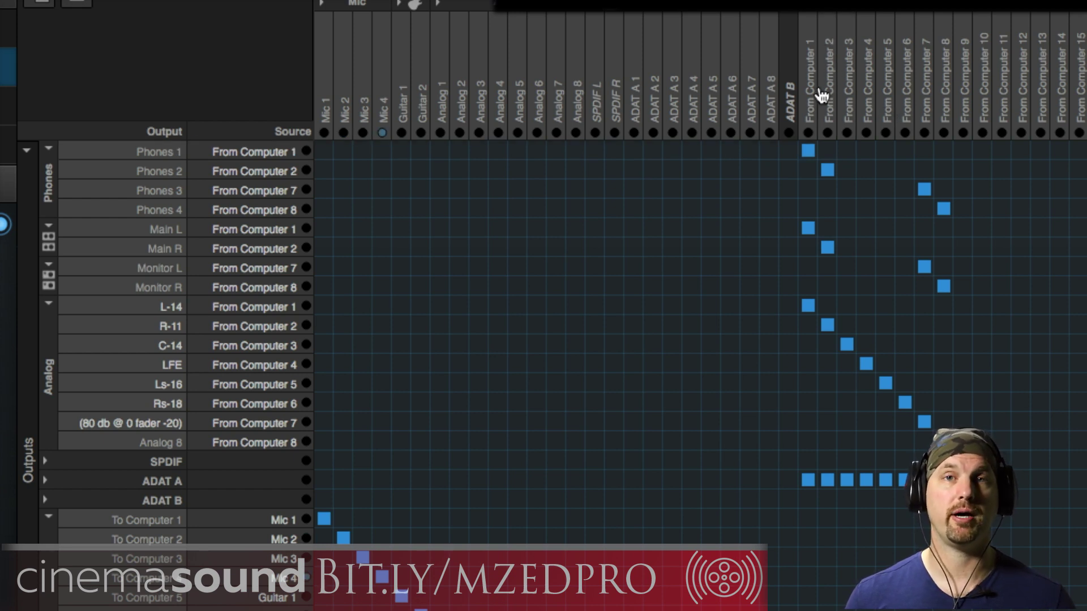
Step: In Audition, check Track 8's output routing and leave it unchanged
key(super+Tab)
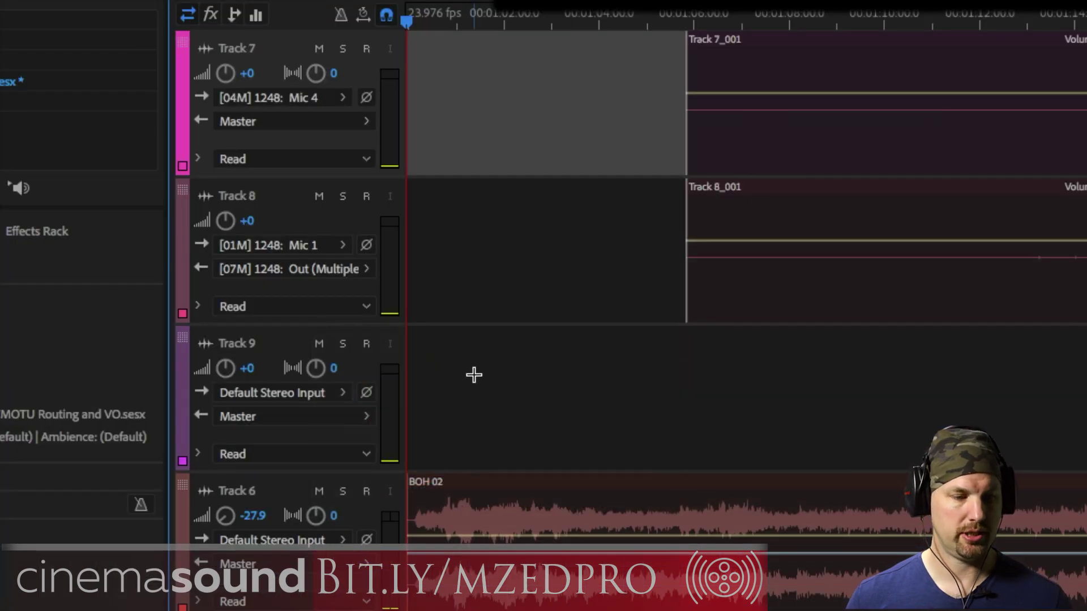
click(345, 270)
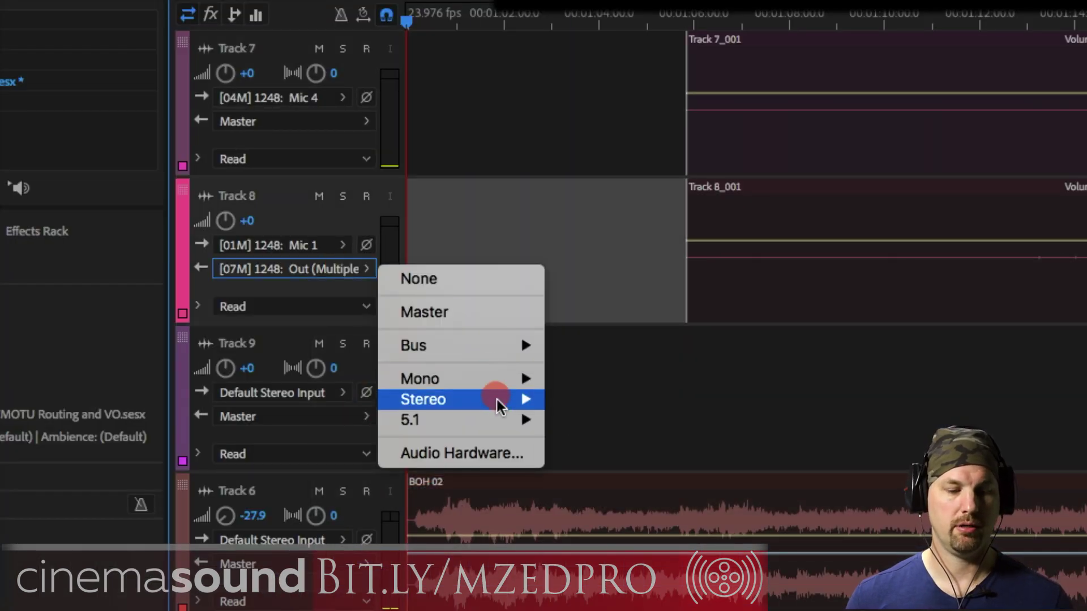
mouse_move(542, 409)
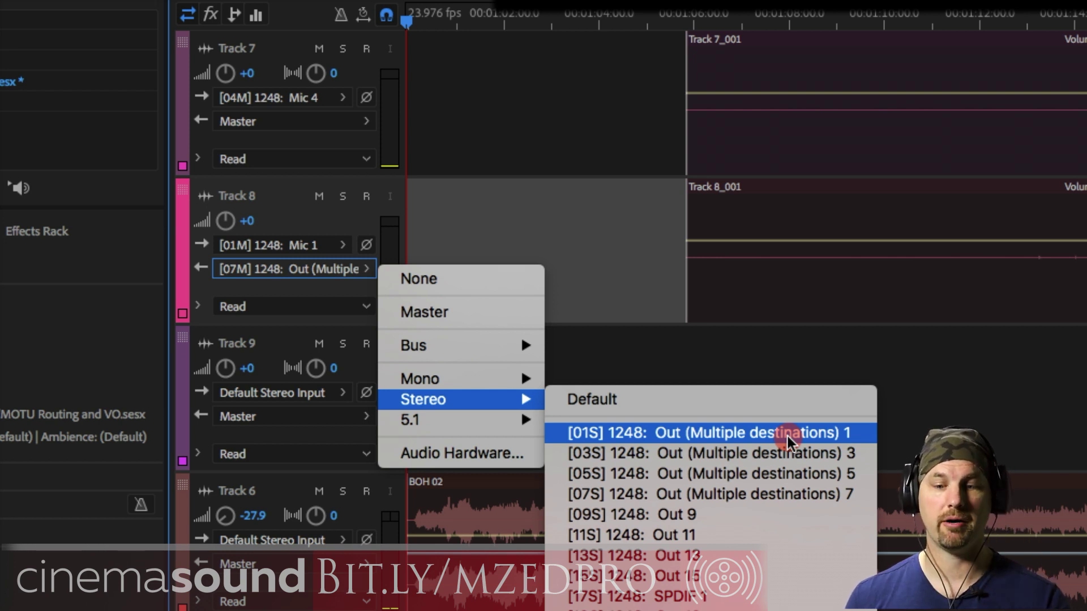
click(792, 303)
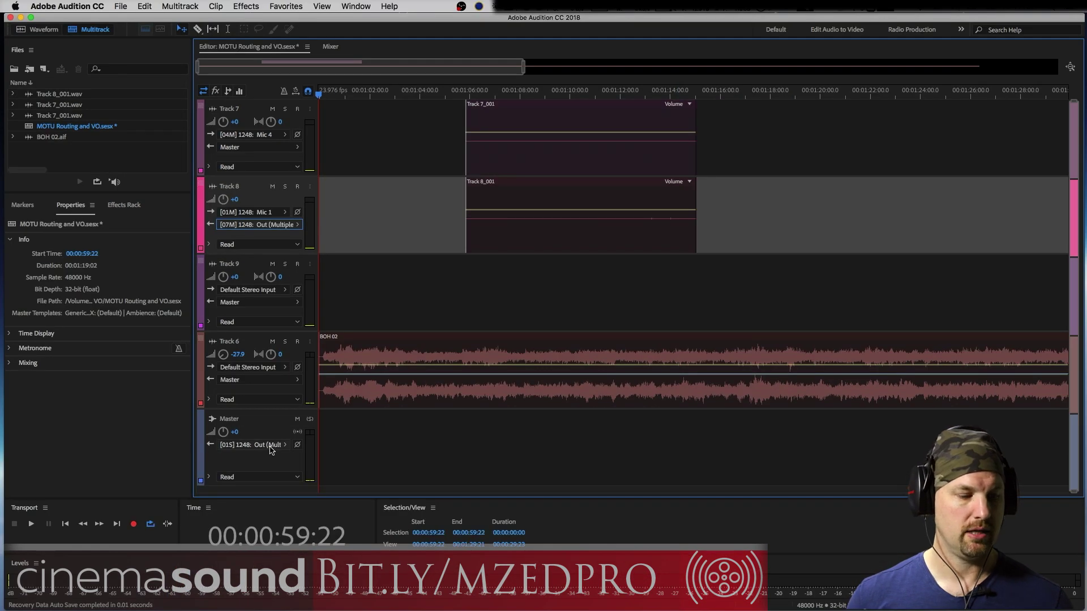
Step: Keep Master's output on the 1248's first stereo pair [01S] and start playback
click(270, 446)
click(348, 480)
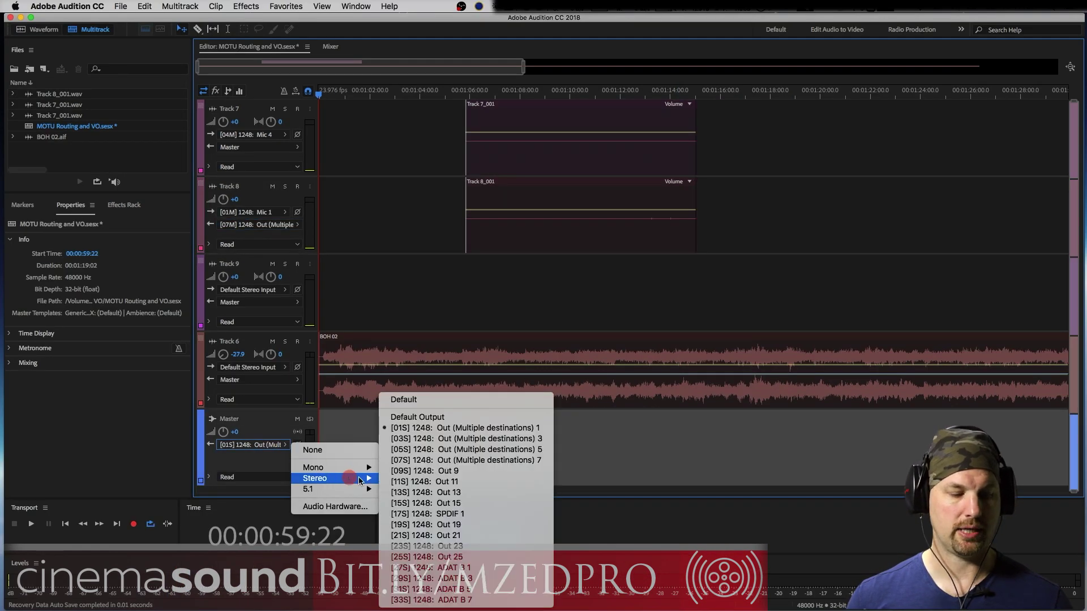
click(534, 429)
key(space)
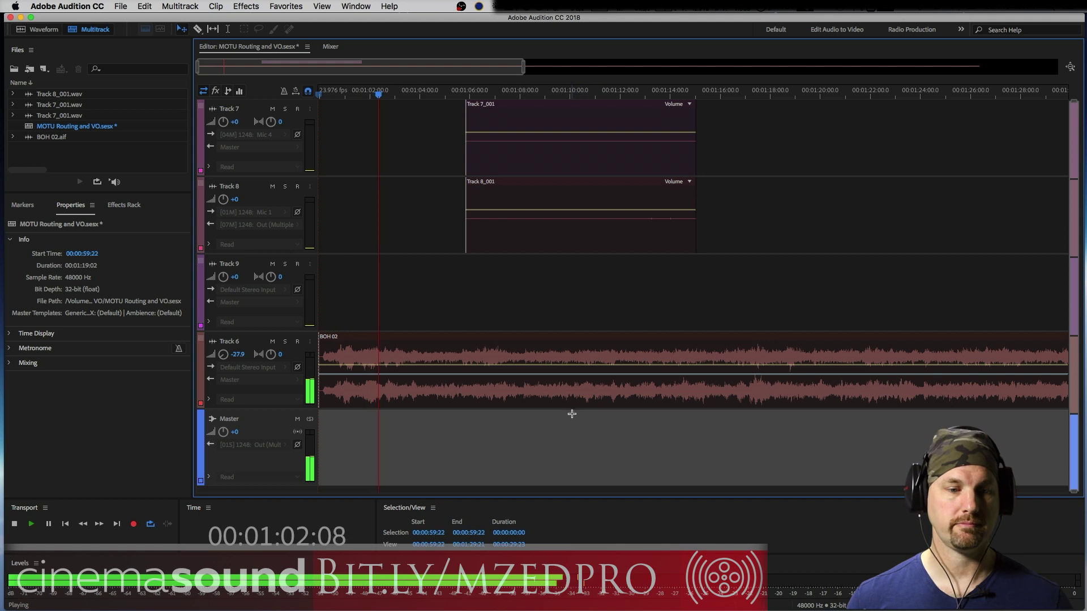
key(super+Tab)
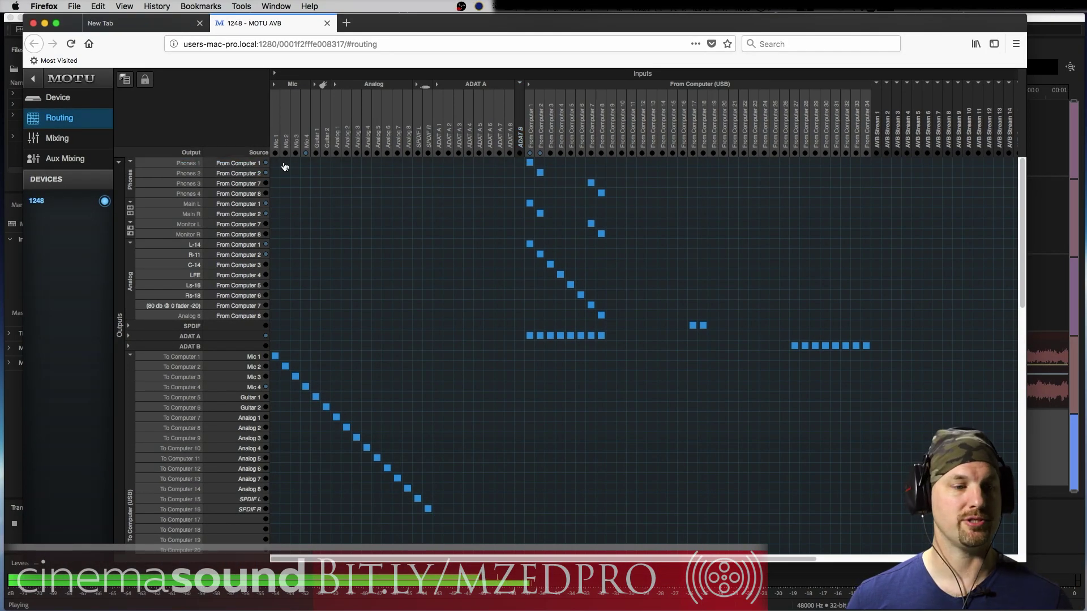
Step: Stop Audition's playback and route From Computer 7 to Phones 3 in the 1248 matrix
key(super+Tab)
key(space)
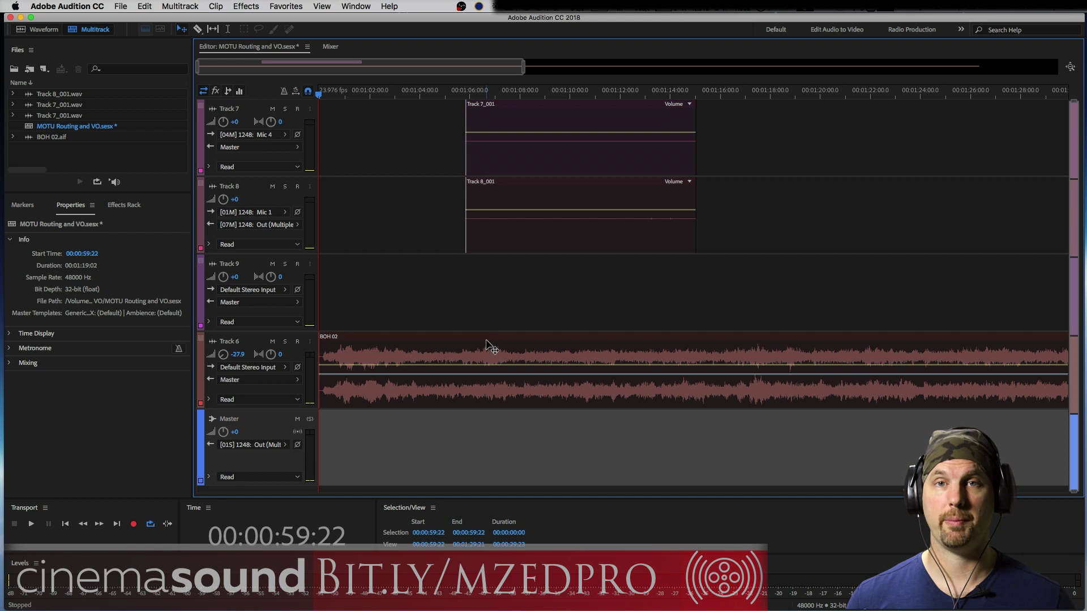
key(super+Tab)
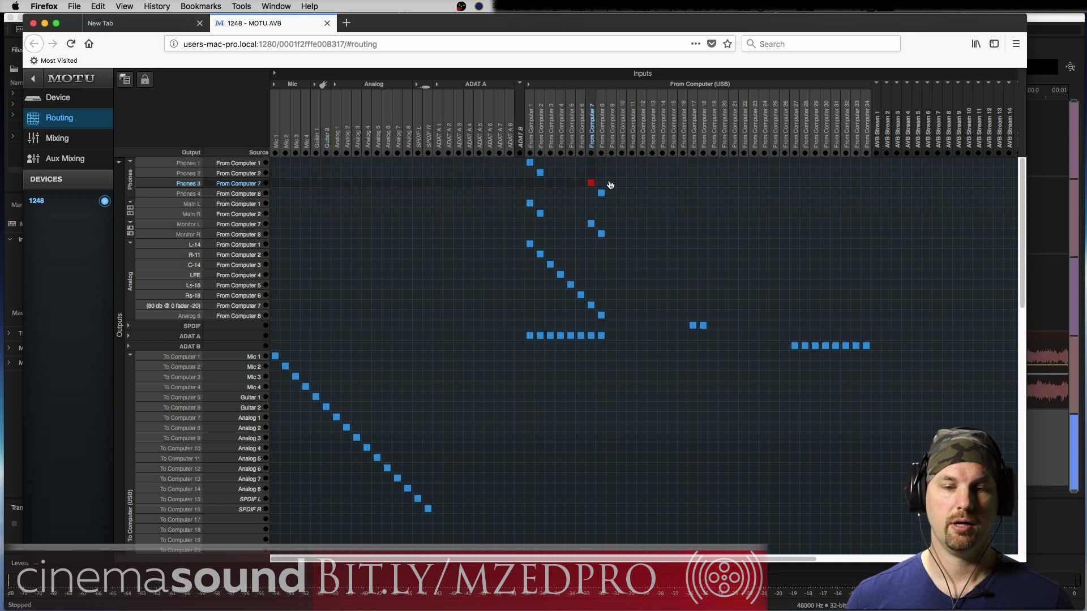
click(592, 184)
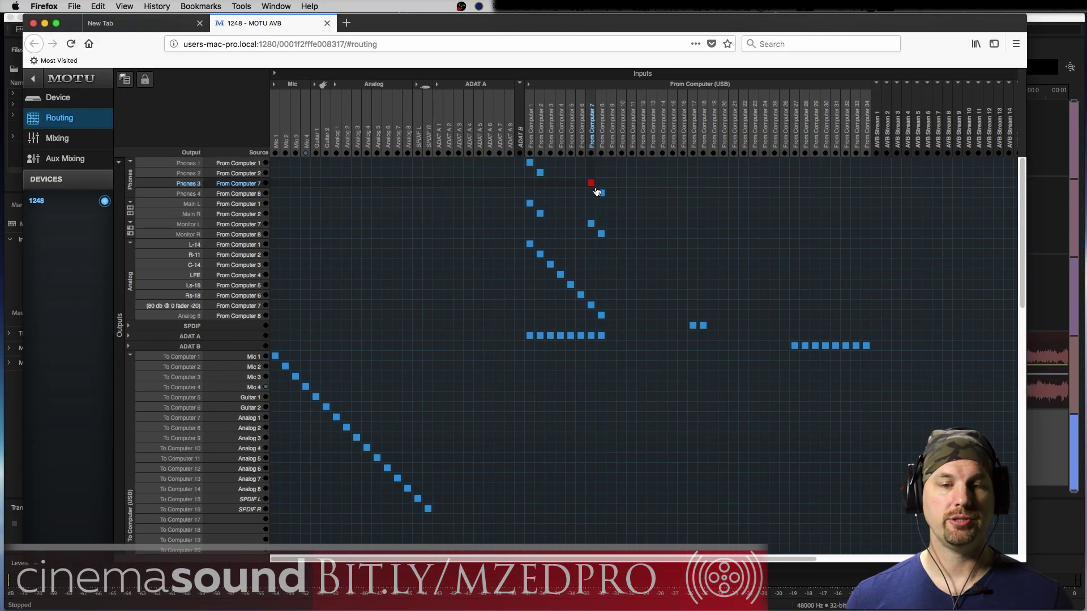
key(super+Tab)
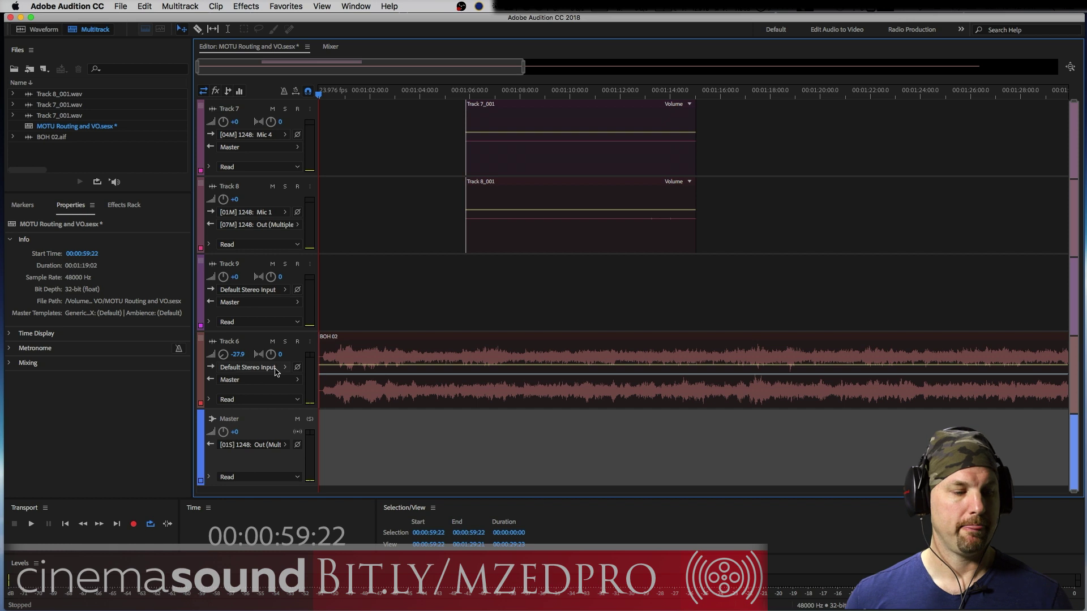
Step: Switch Audition to the Mixer view and briefly play the session to watch the meters
click(332, 48)
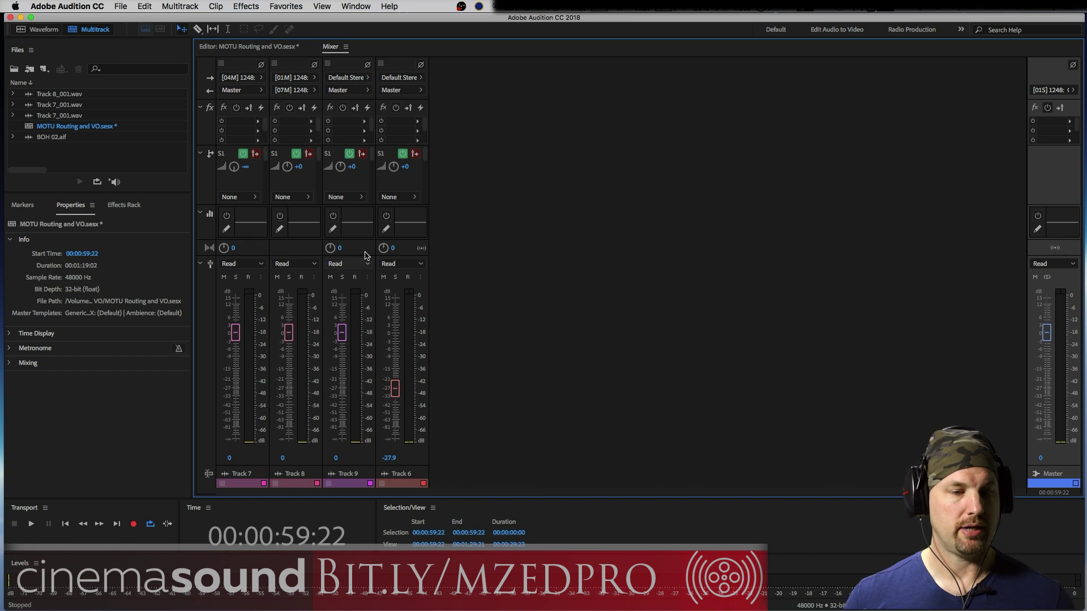
key(space)
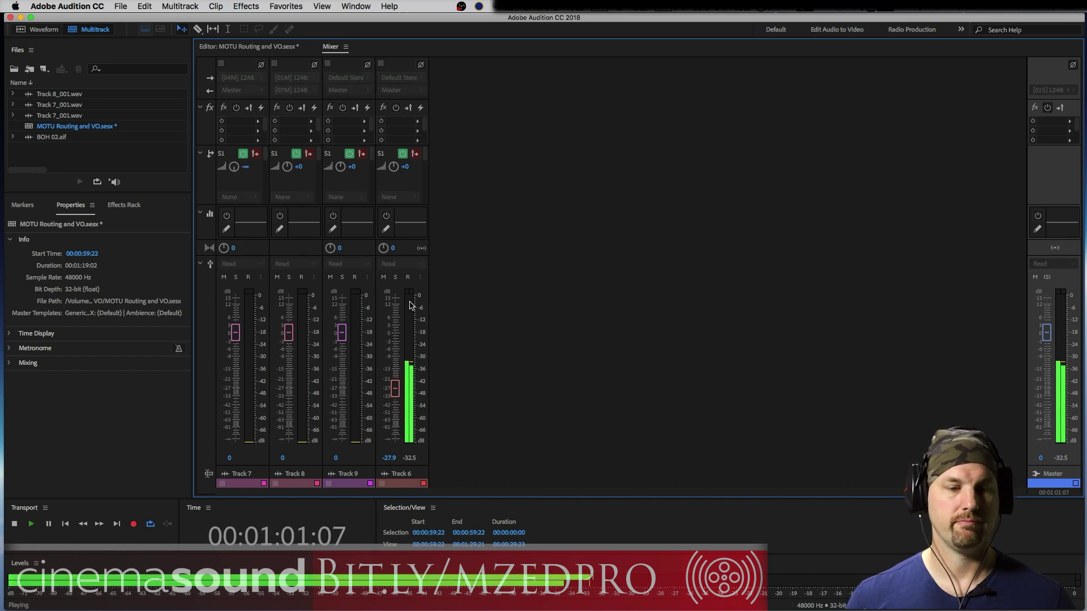
key(space)
Step: Send Track 6 to a newly added stereo bus, Bus A
click(399, 198)
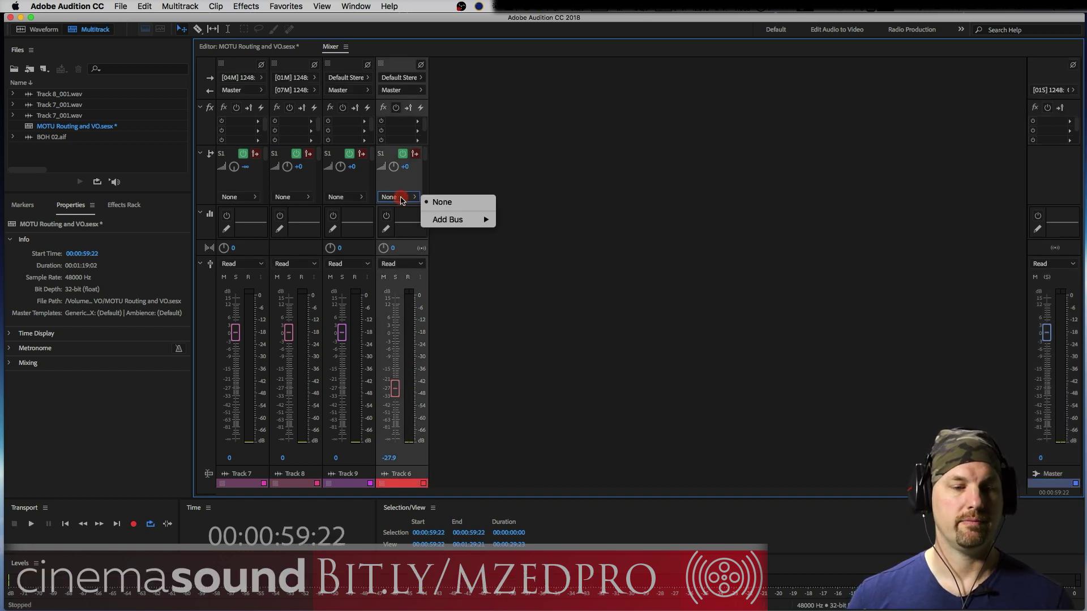
mouse_move(479, 220)
click(521, 232)
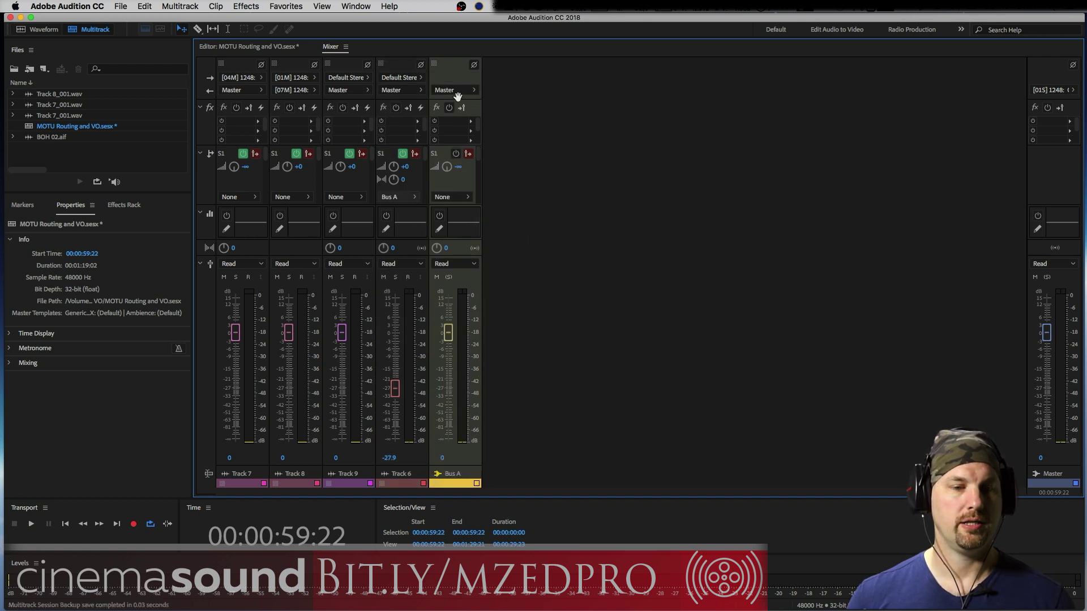
Step: Route Bus A's output to the 1248's stereo Out 7 [07S] and resume playback
click(456, 92)
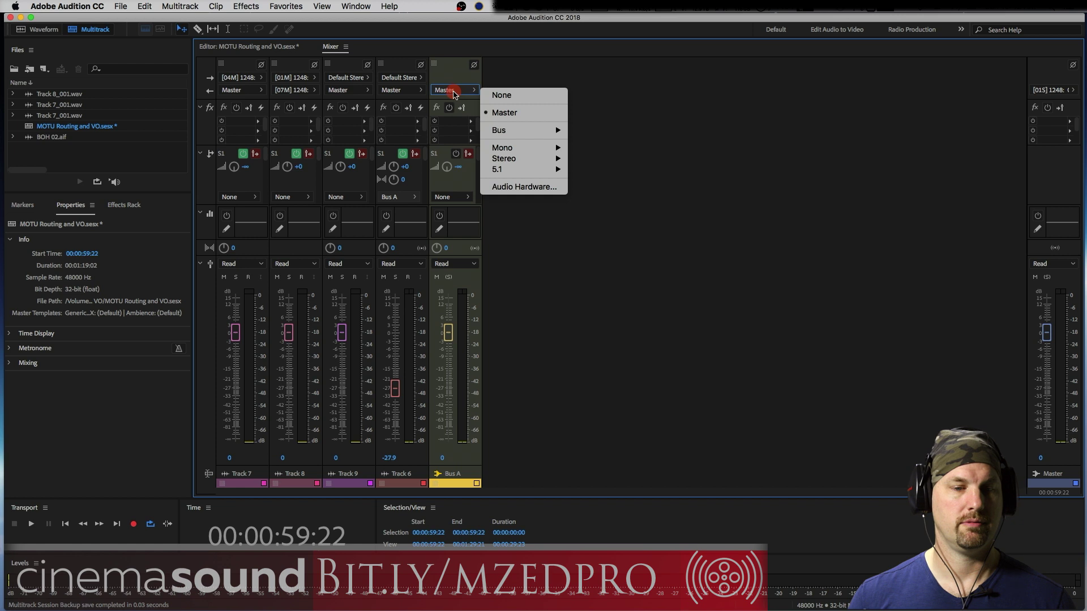
click(545, 163)
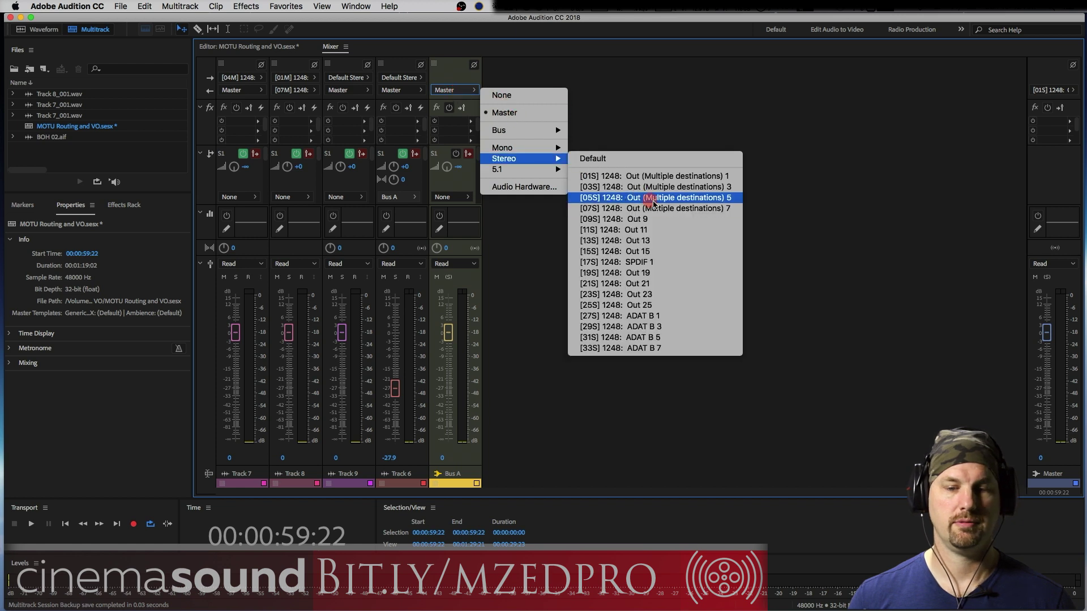
click(692, 210)
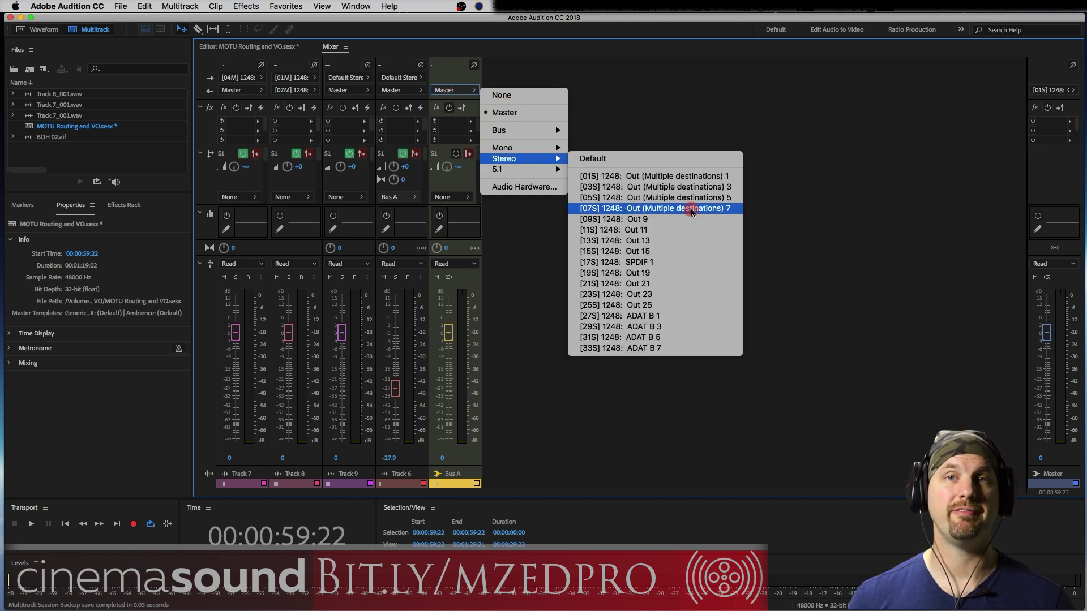
click(692, 210)
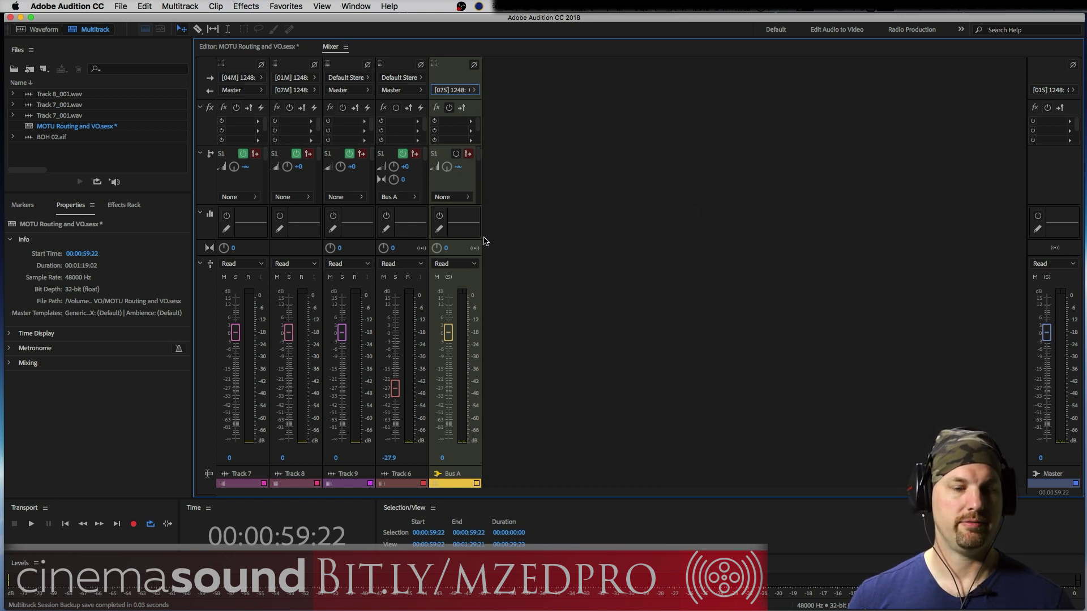
key(space)
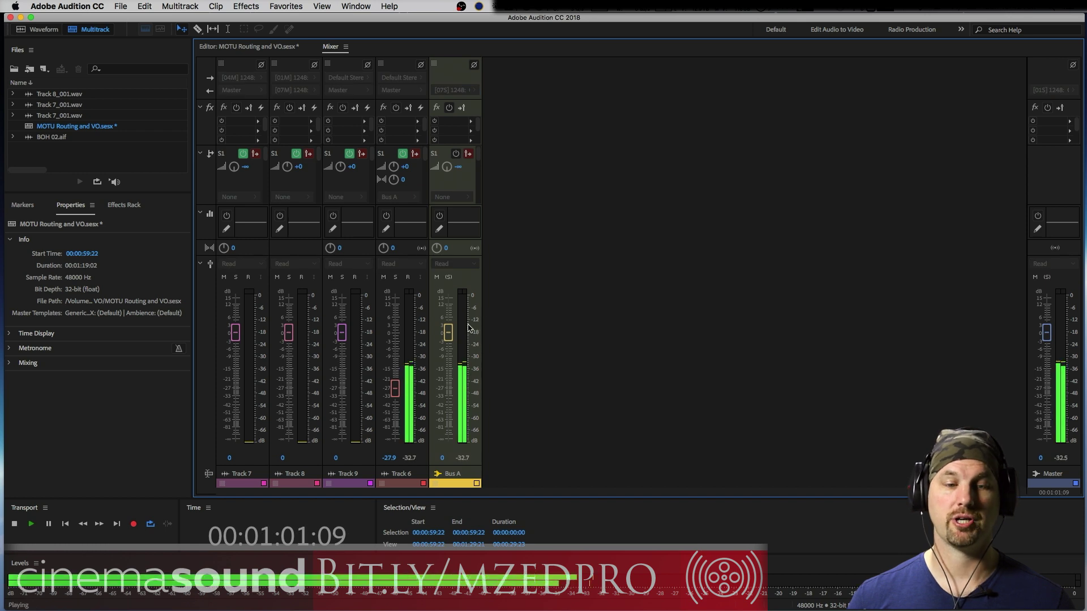
Step: Restart Audition's playback and bring the MOTU routing page to the front
key(space)
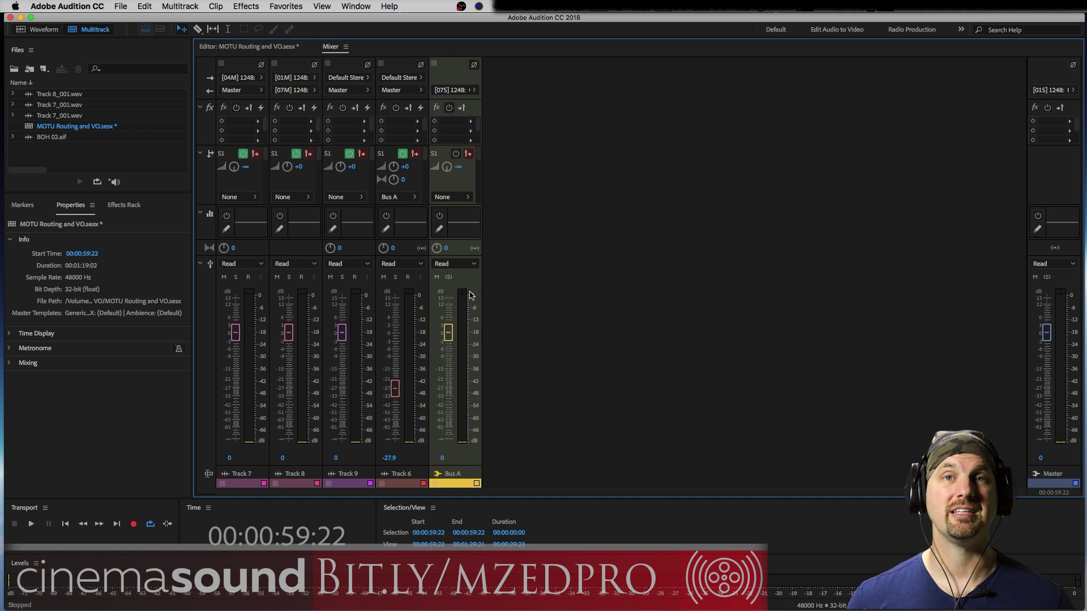
key(space)
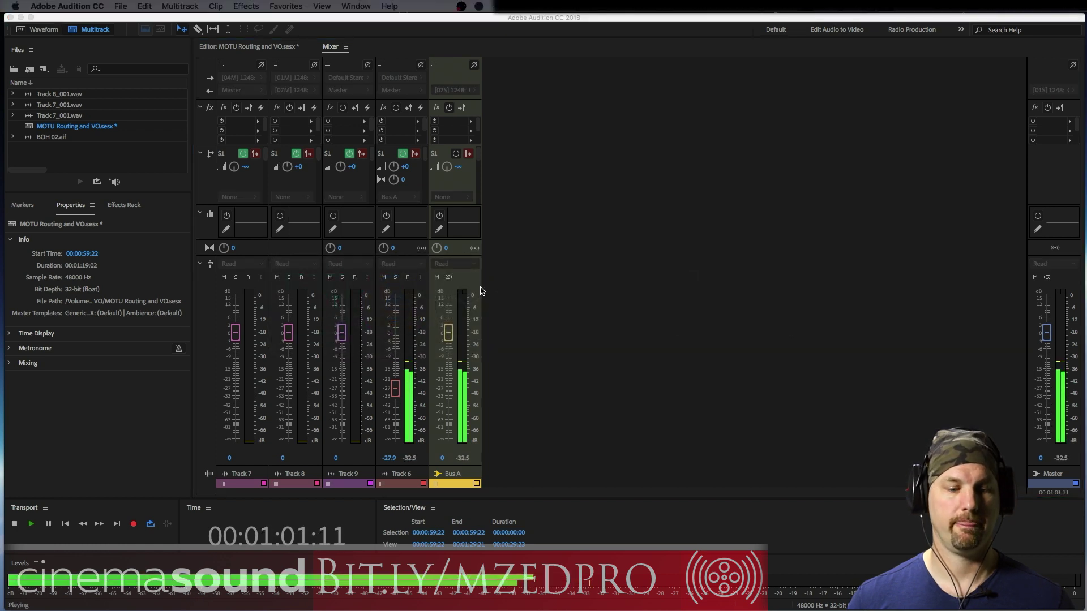
key(super+Tab)
key(super+Tab)
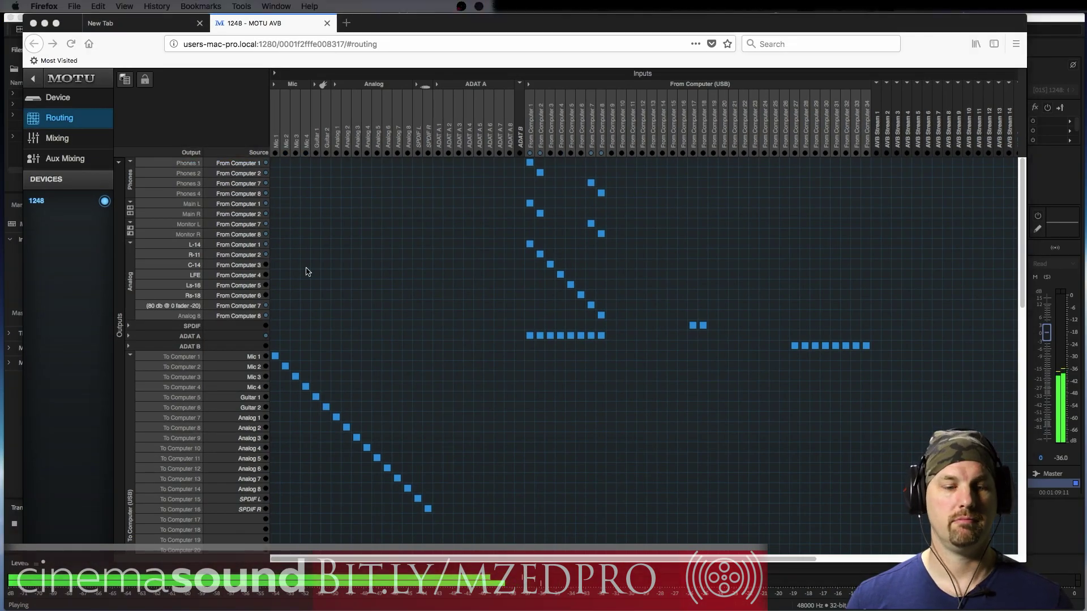
Step: Stop Audition's playback, recheck the unchanged MOTU routing grid, and return to Audition's mixer
key(super+Tab)
key(space)
key(super+Tab)
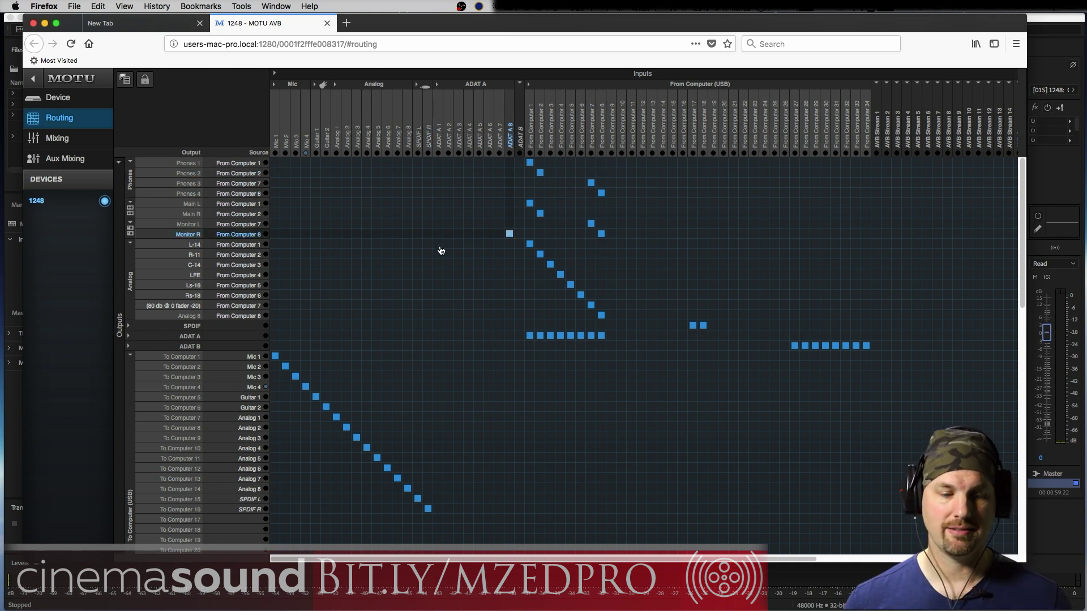
key(super+Tab)
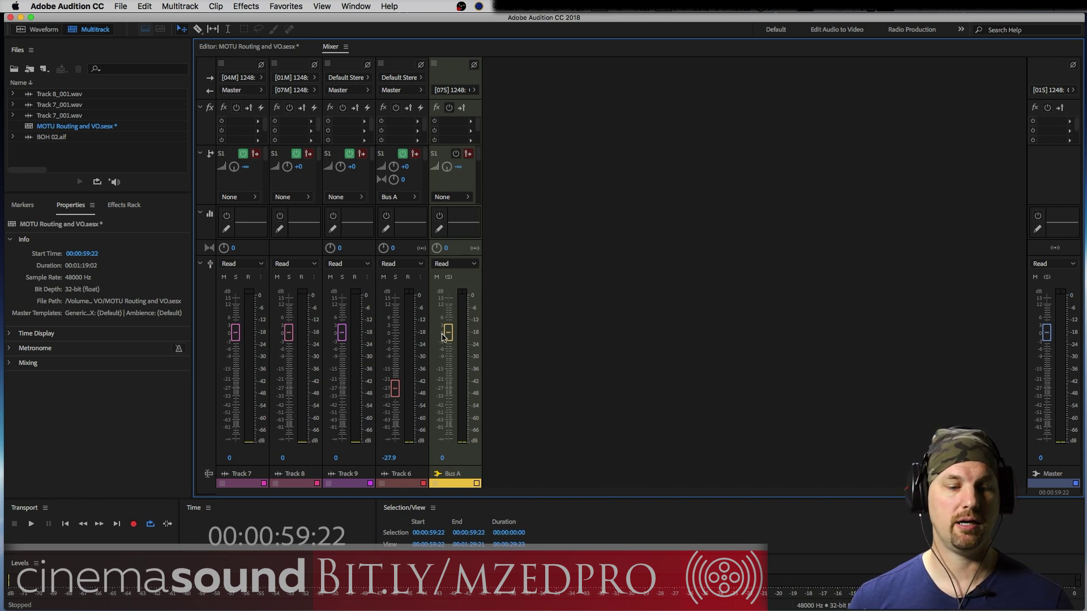
Step: Lower Bus A's fader to -2.7 dB, then test and reset Track 6's send level and pan
mouse_move(443, 336)
mouse_down()
mouse_move(449, 385)
mouse_move(449, 320)
mouse_move(449, 384)
mouse_move(448, 339)
mouse_up()
drag(394, 166, 391, 192)
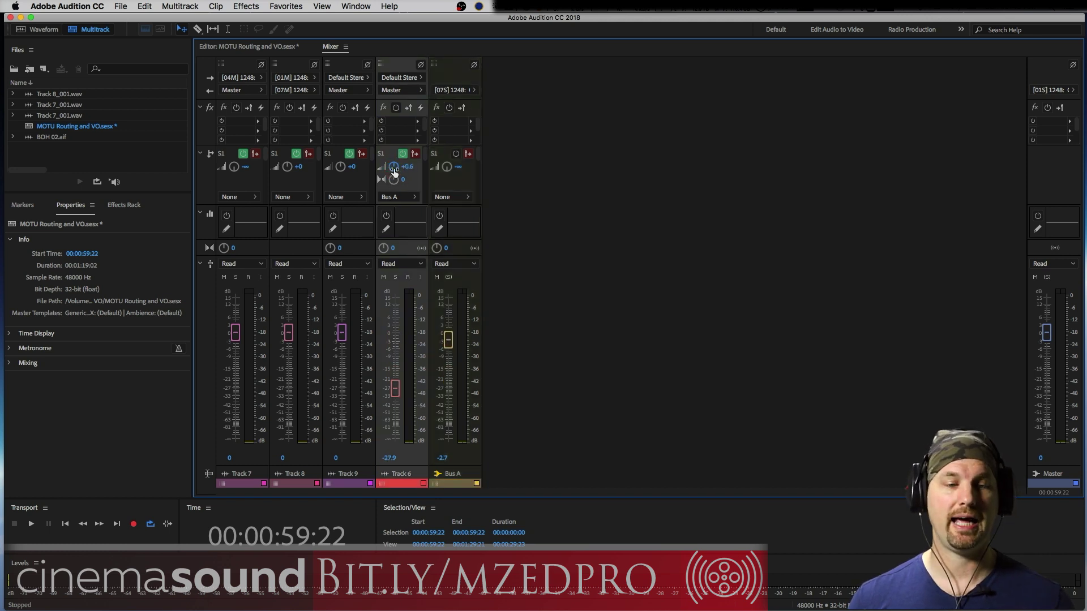
alt+click(393, 166)
mouse_move(394, 180)
mouse_down()
mouse_move(402, 192)
mouse_move(377, 212)
mouse_move(391, 210)
mouse_move(396, 184)
mouse_up()
key(space)
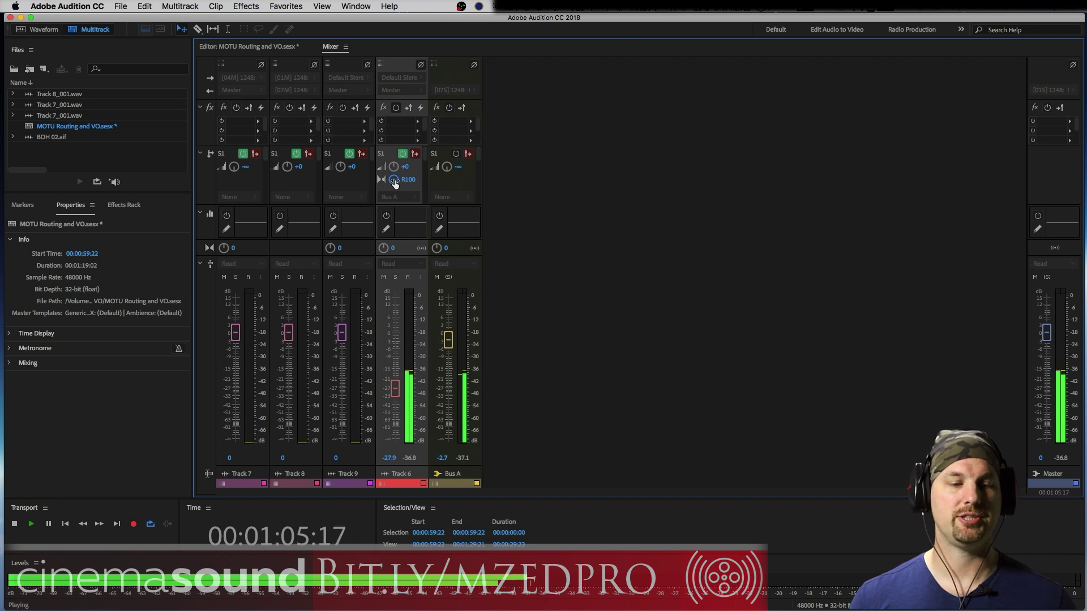
alt+click(394, 179)
key(space)
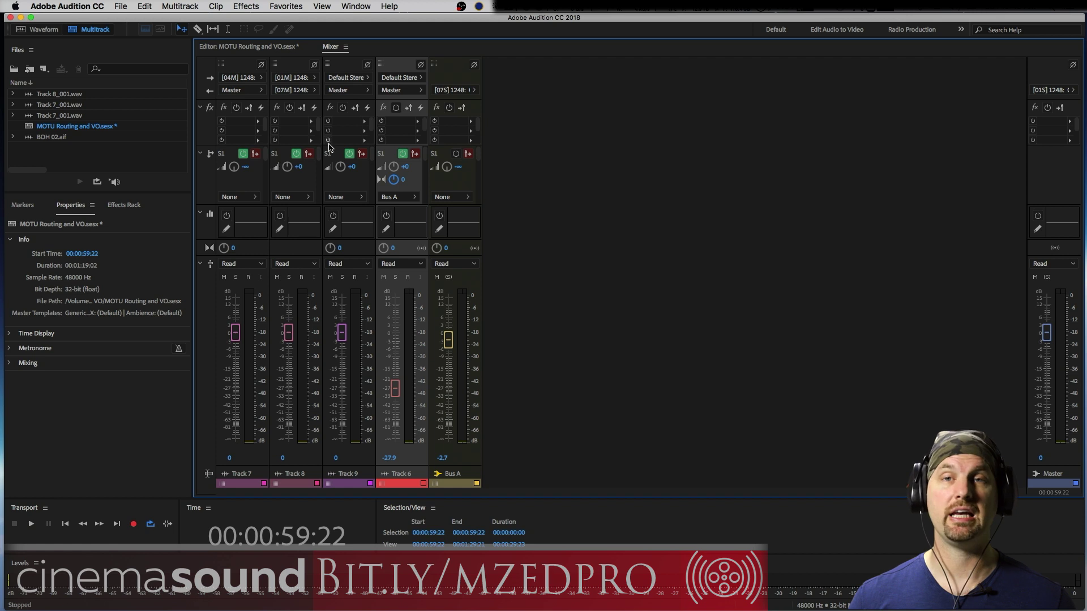
Step: Route Track 8's send to Bus A alongside Track 6
click(294, 197)
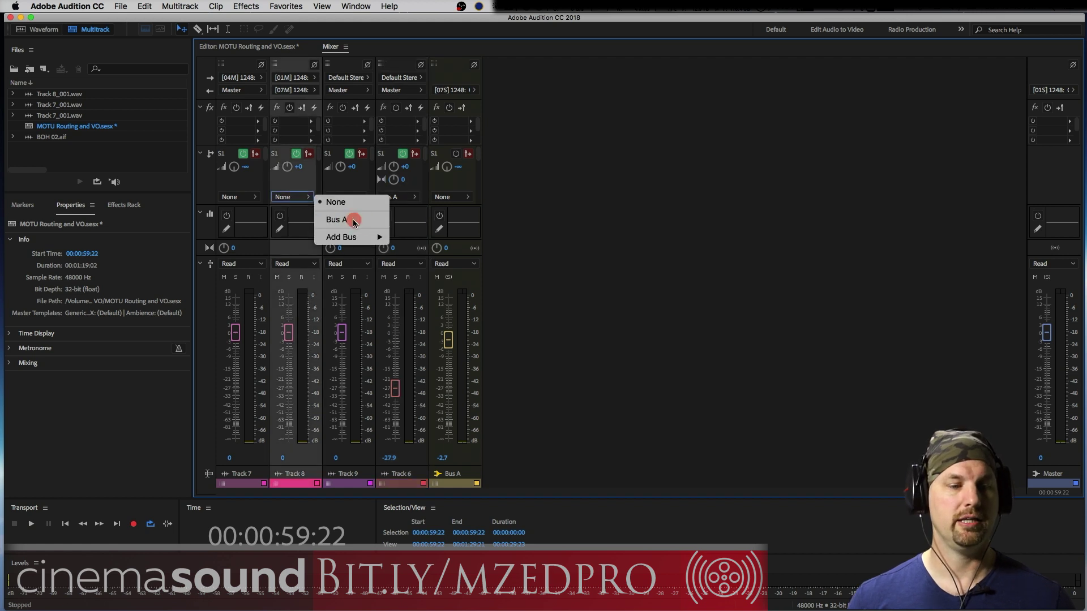
click(355, 223)
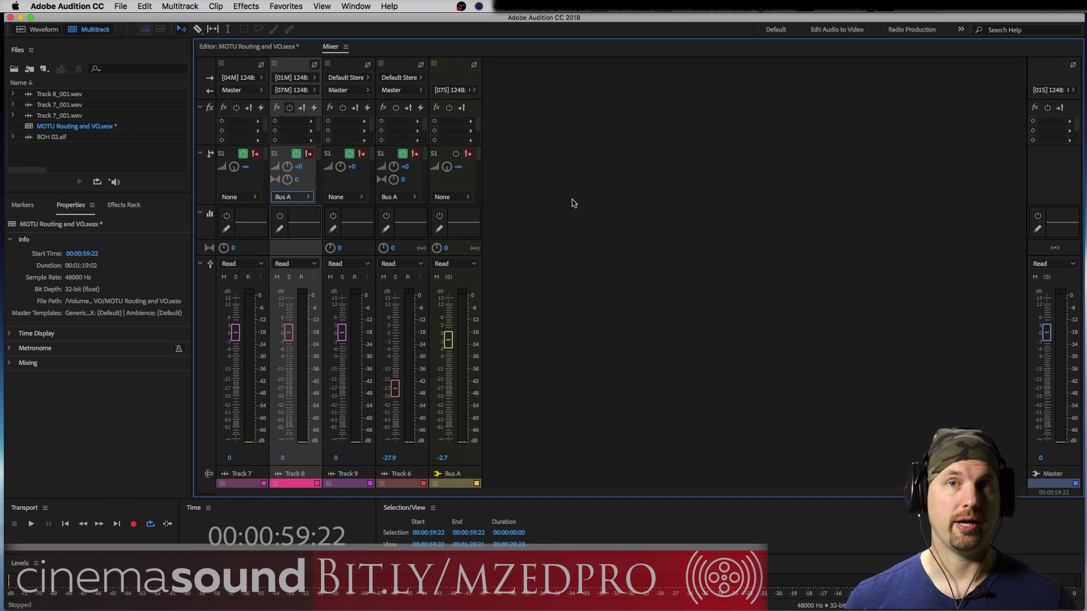
key(super+Tab)
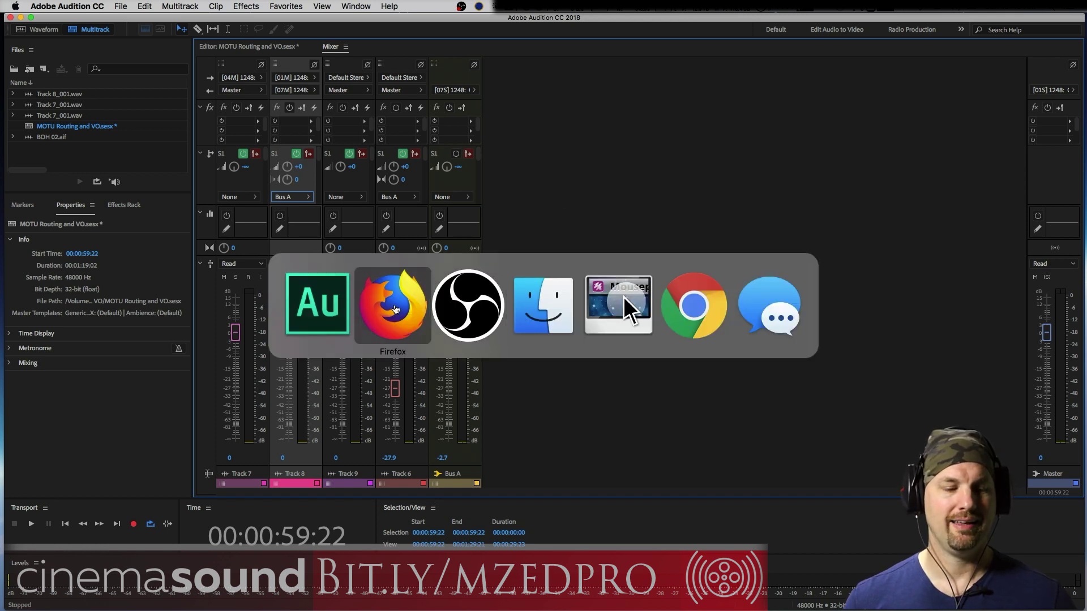